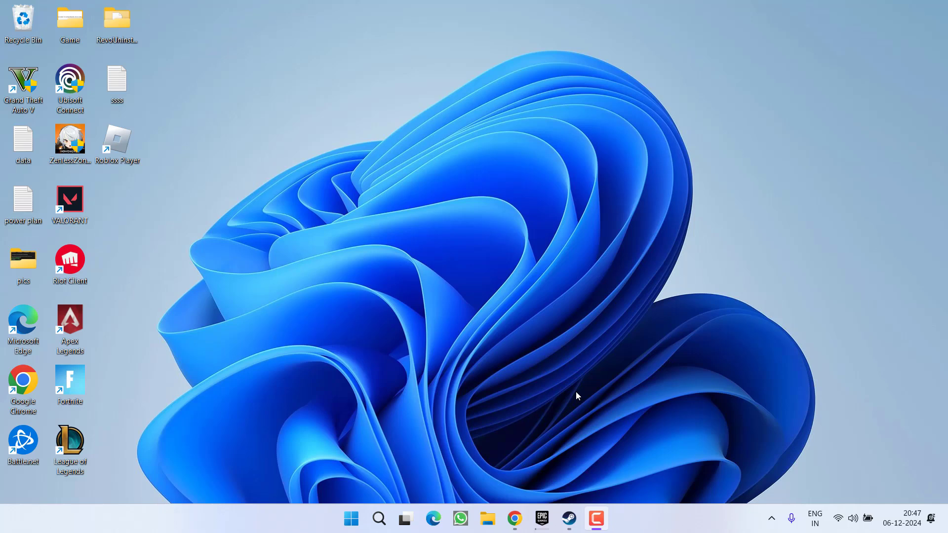
- Review the pending updates on the Windows Update page in Settings, then close Settings
key("super+i")
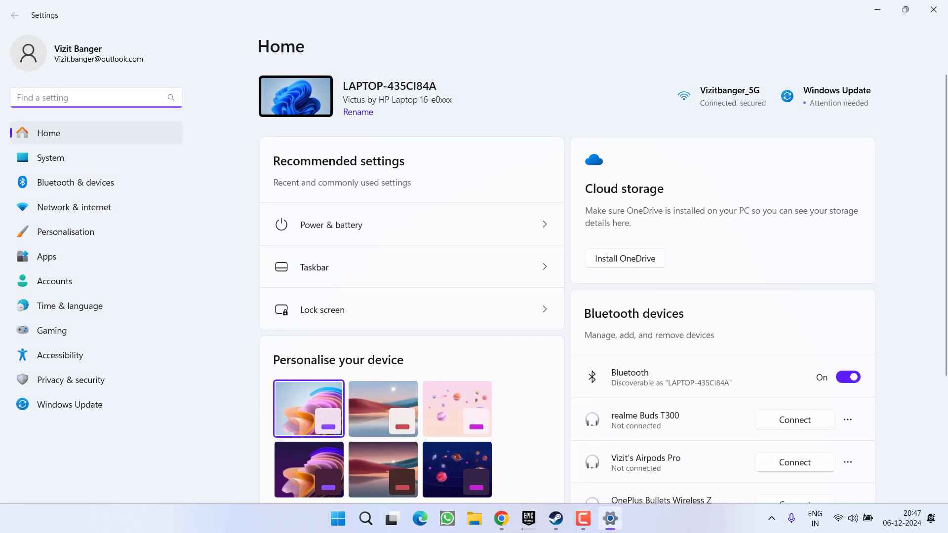
left_click(65, 404)
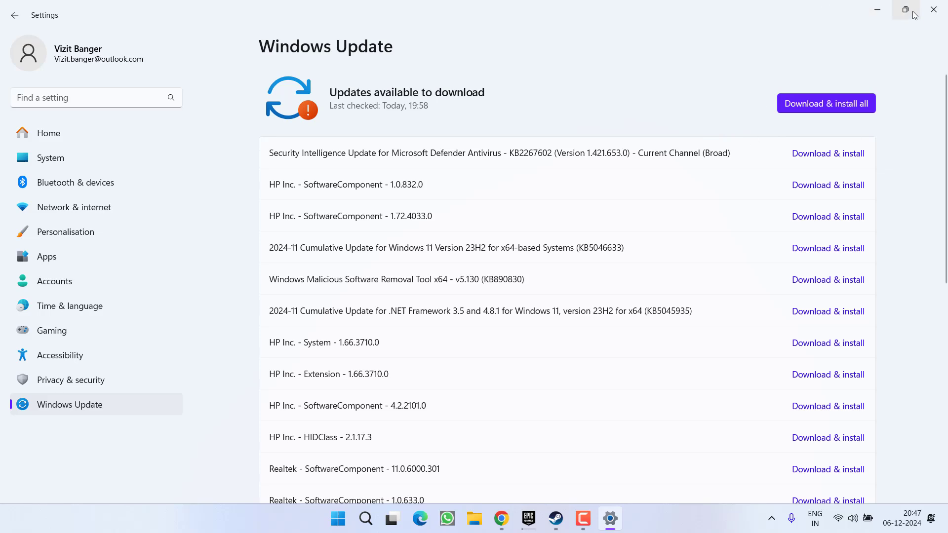
left_click(934, 9)
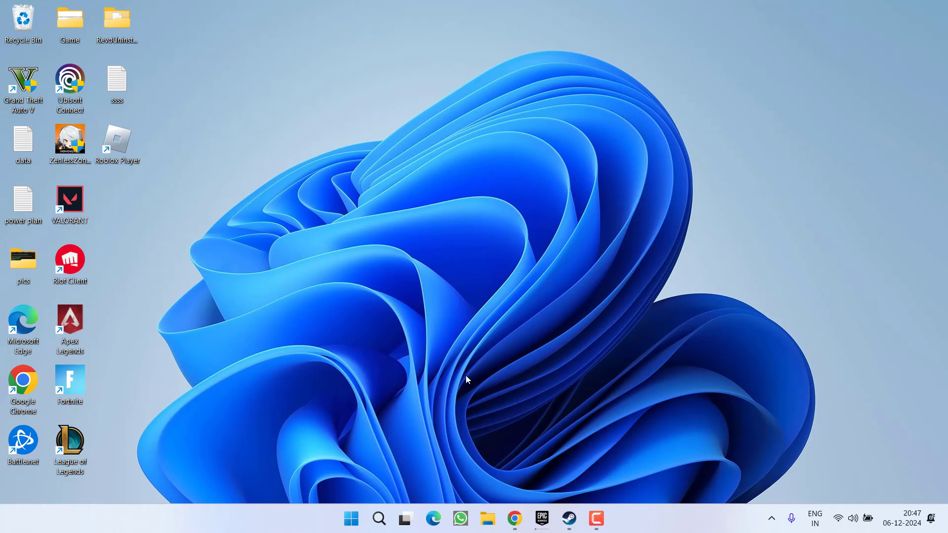
- Open Device Manager and expand Display adaptors to select the Radeon RX 5500M GPU
right_click(356, 524)
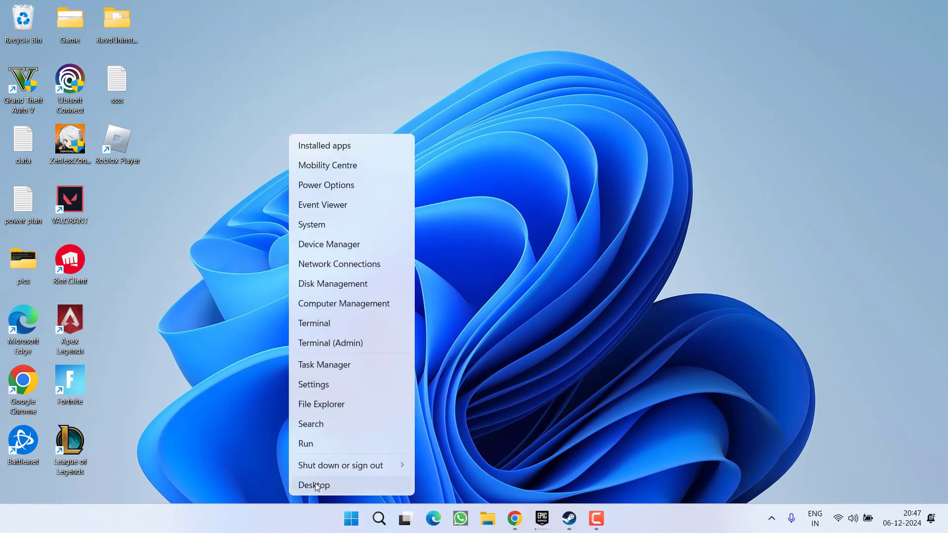
left_click(314, 246)
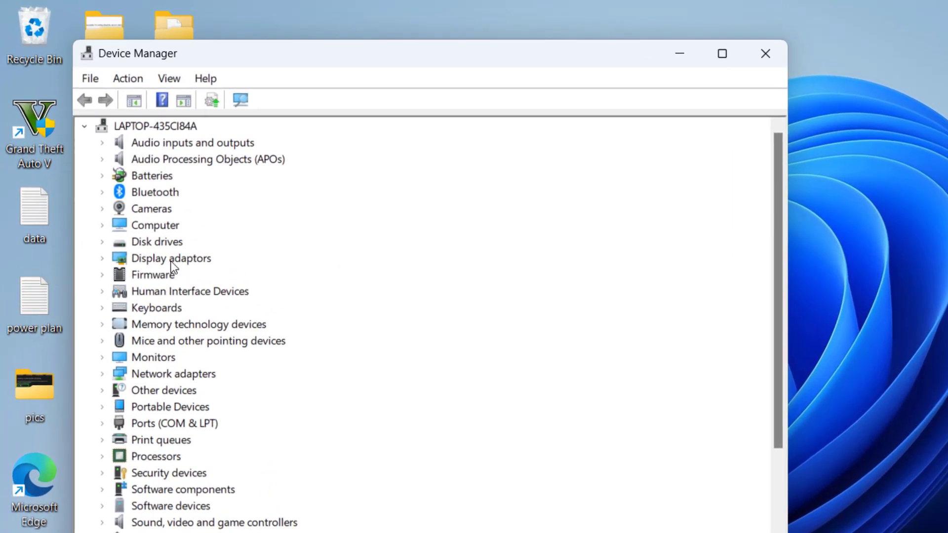
double_click(171, 261)
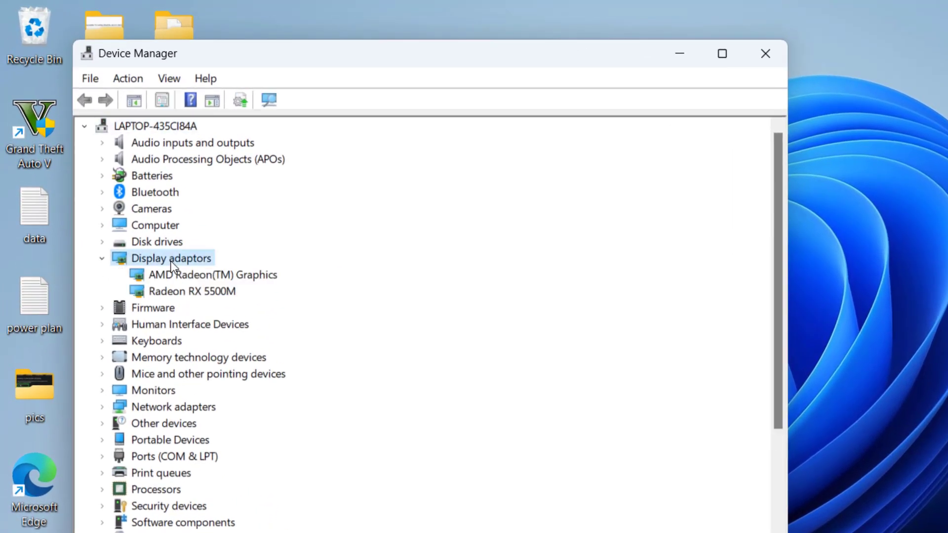
left_click(189, 292)
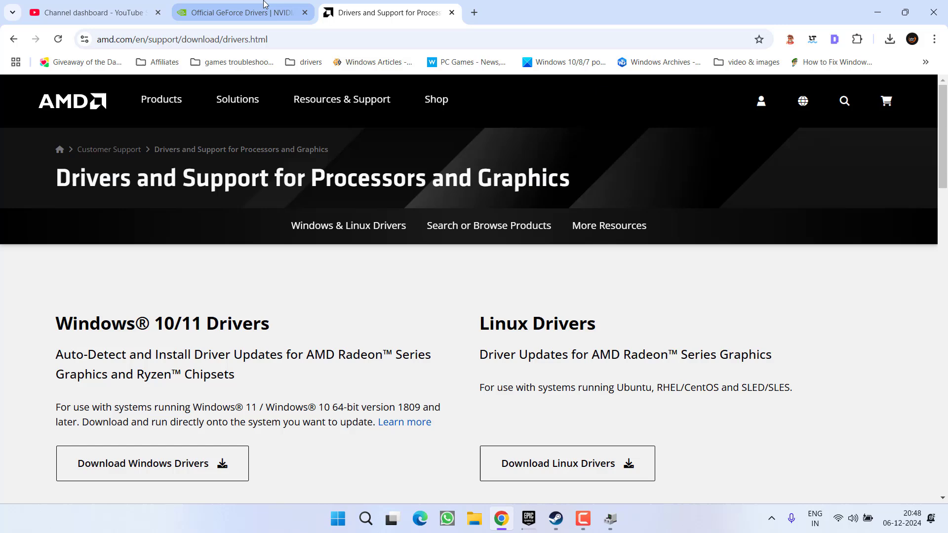
- Search AMD's drivers site for 'radeon rx 55' and select AMD Radeon RX 5500M
left_click(279, 5)
left_click(330, 2)
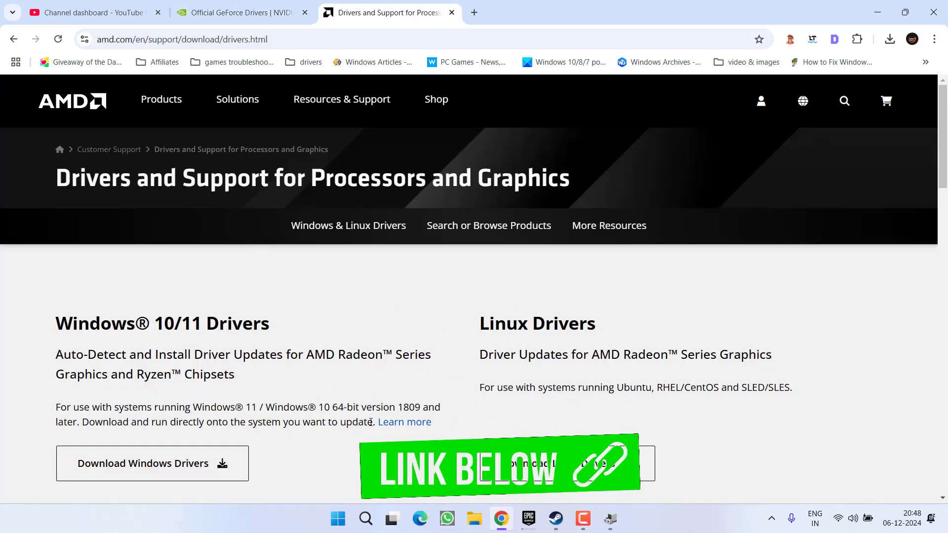
scroll(370, 419, "down", 3)
scroll(155, 316, "down", 2)
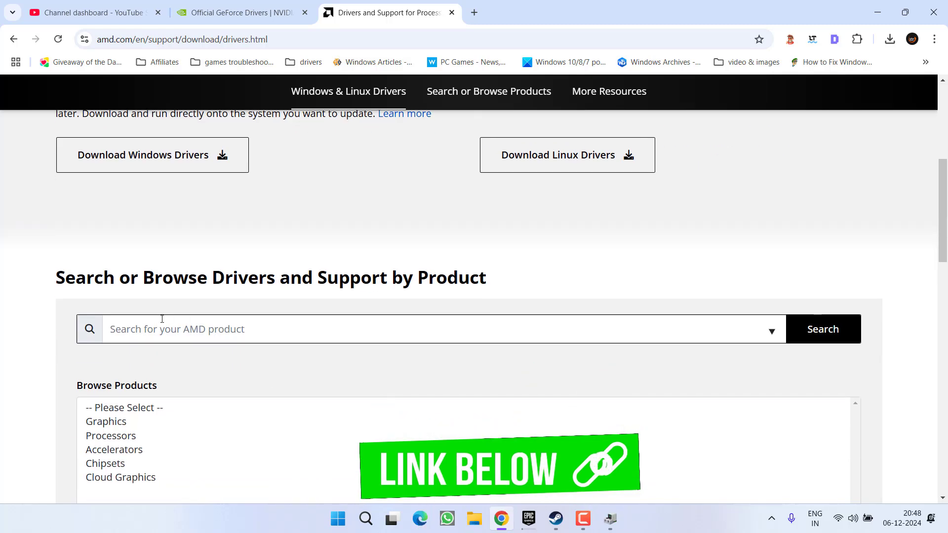
left_click(161, 321)
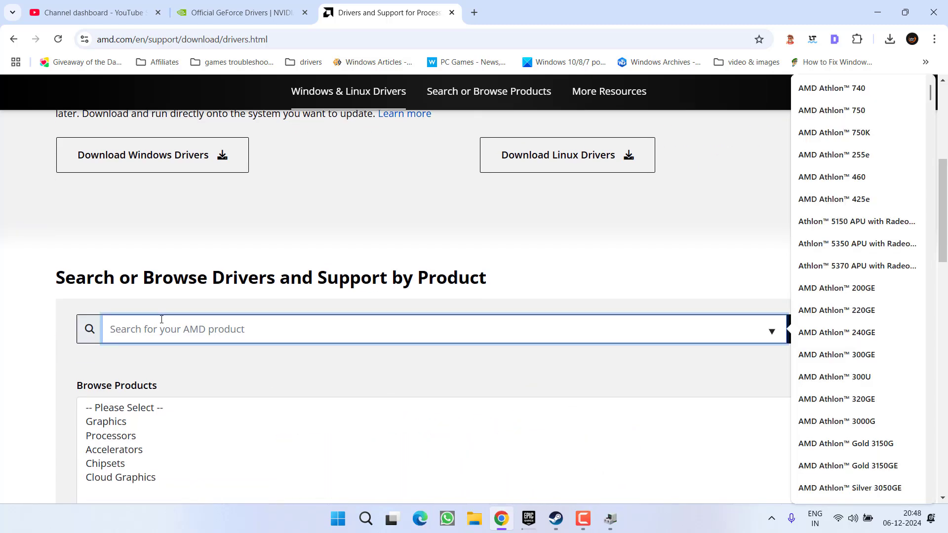
type("radeon ")
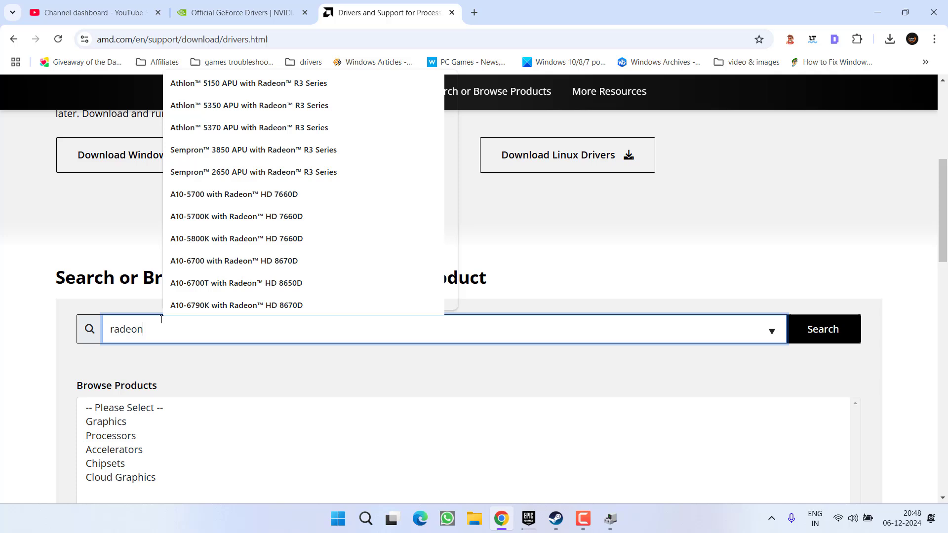
type("rx 55")
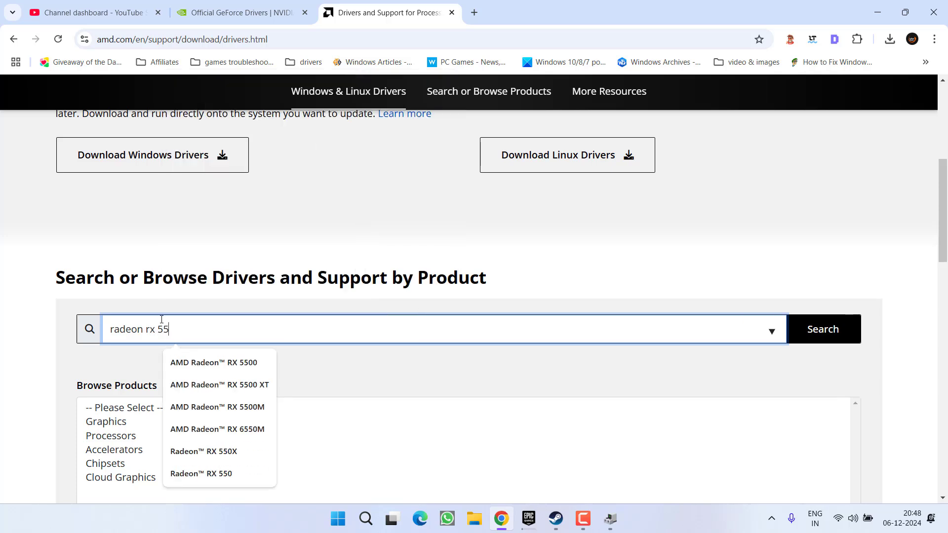
key("Down")
key("Down")
key("Down")
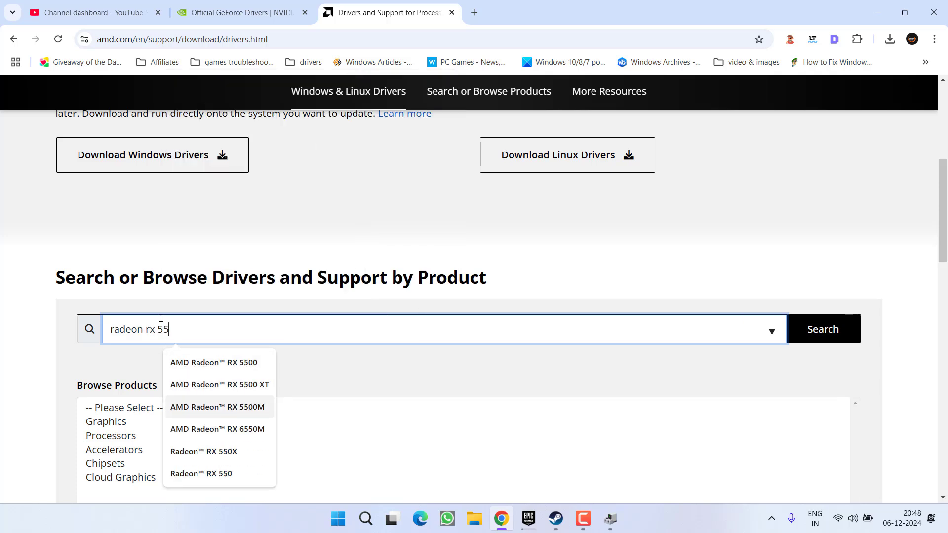
key("Return")
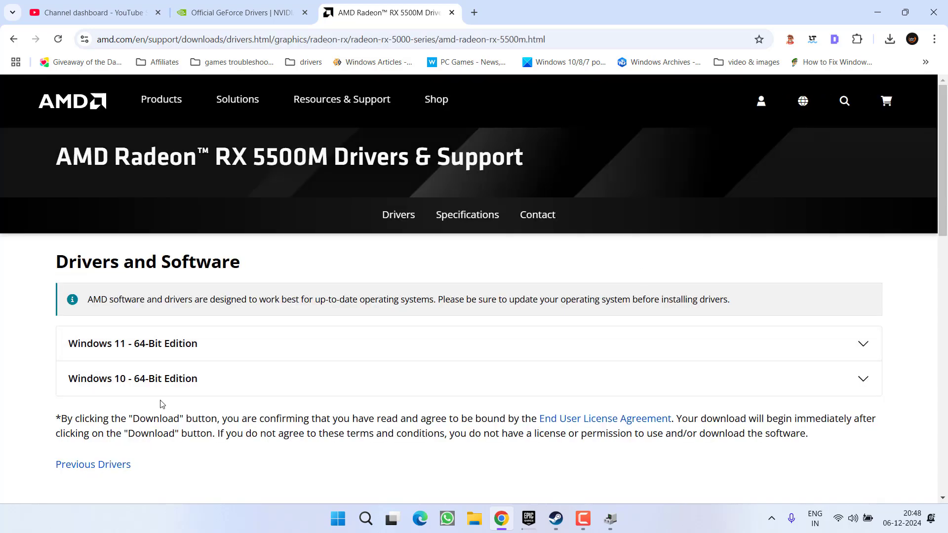
- Expand the Windows 11 64-Bit Edition drivers and highlight Adrenalin's WHQL Recommended note
left_click(224, 357)
scroll(222, 348, "down", 3)
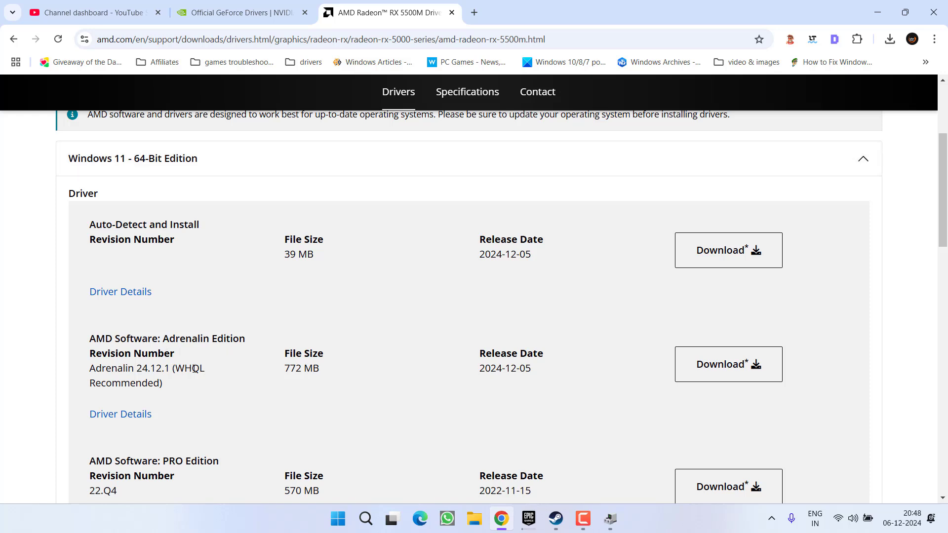
mouse_move(176, 368)
left_mouse_down()
mouse_move(202, 370)
mouse_move(211, 384)
left_mouse_up()
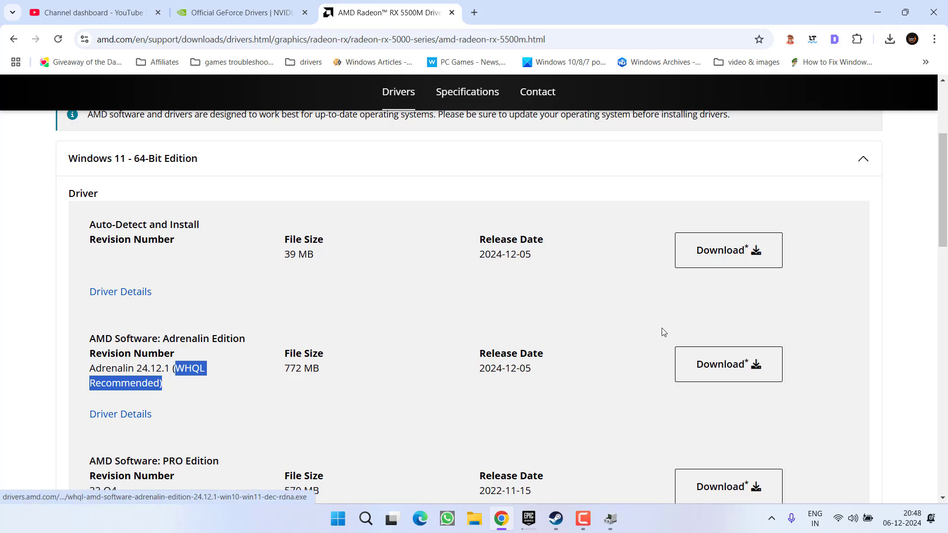
- Run NVIDIA's manual GeForce driver search and highlight WHQL on the newest 566.36 driver
left_click(232, 11)
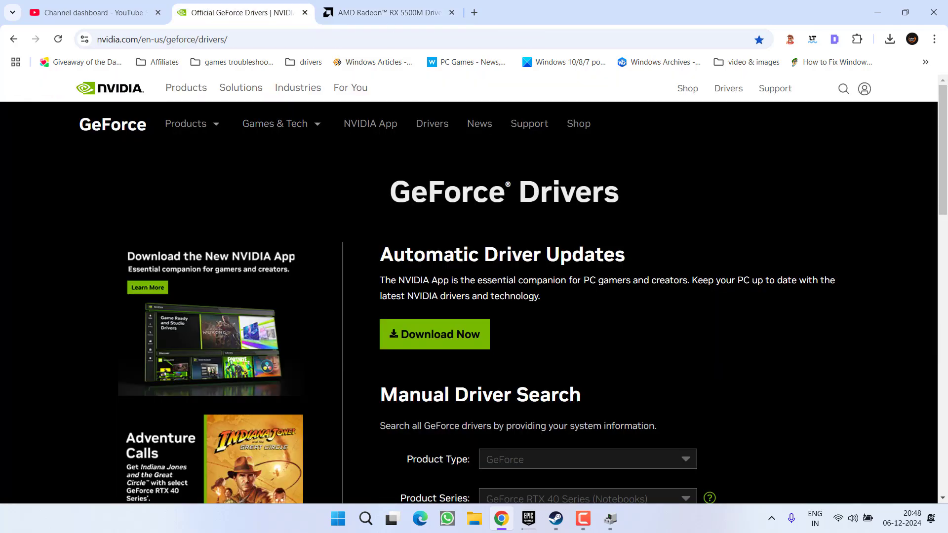
scroll(590, 220, "down", 2)
scroll(590, 220, "down", 3)
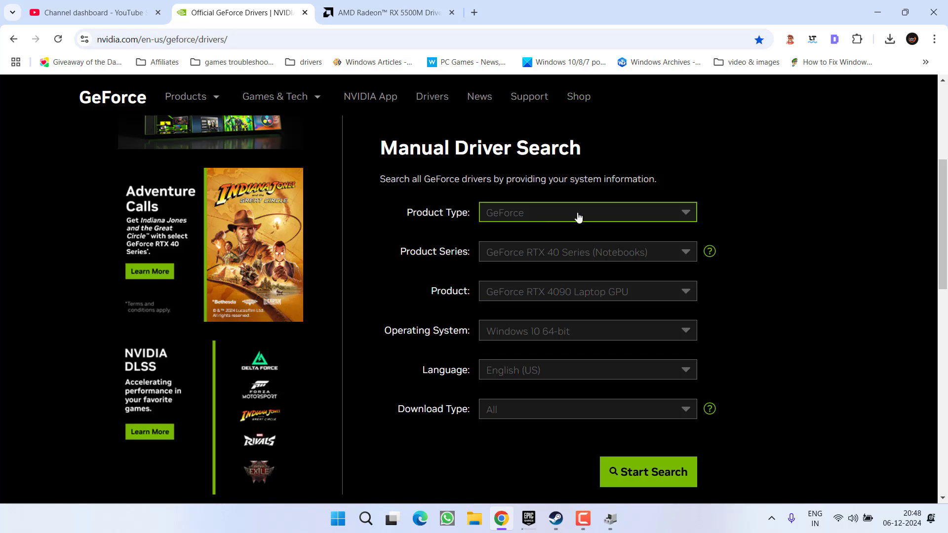
scroll(578, 217, "down", 4)
left_click(662, 294)
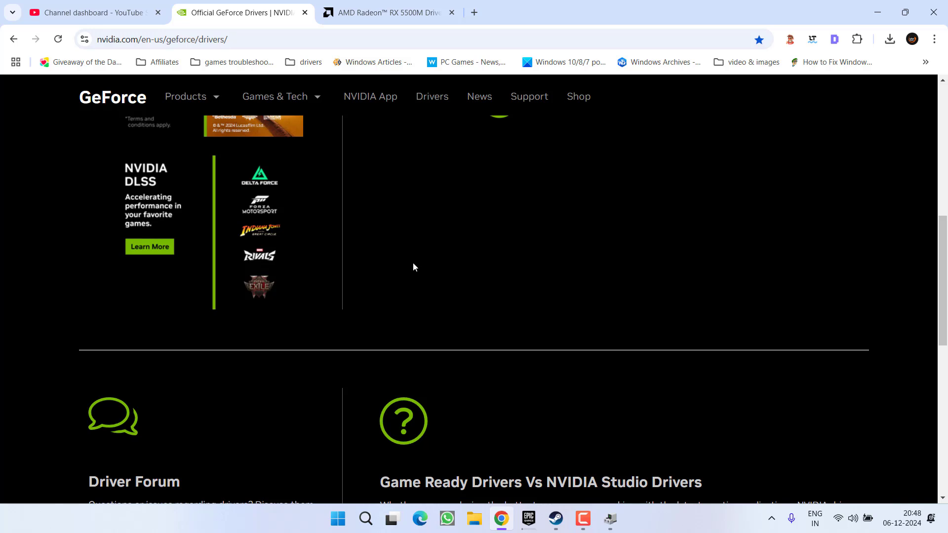
scroll(407, 262, "down", 5)
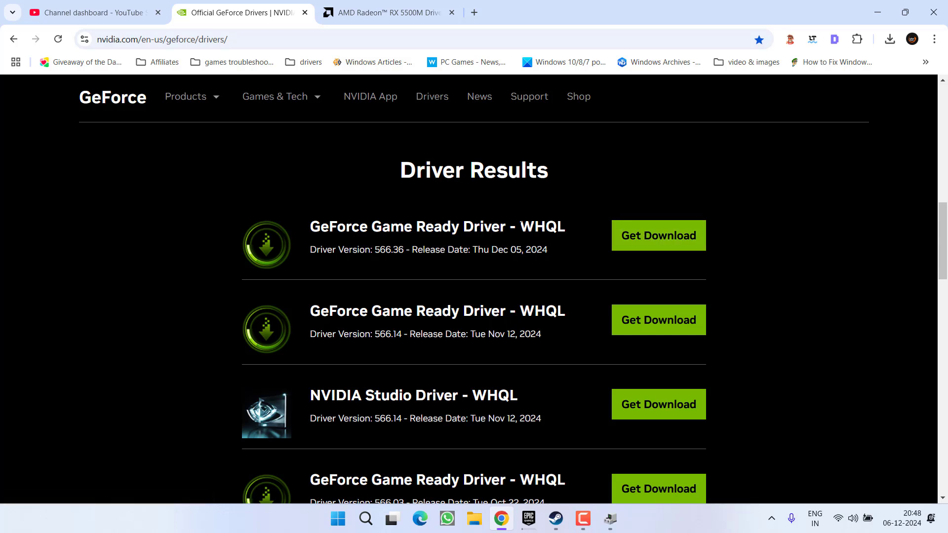
left_click_drag(521, 223, 566, 228)
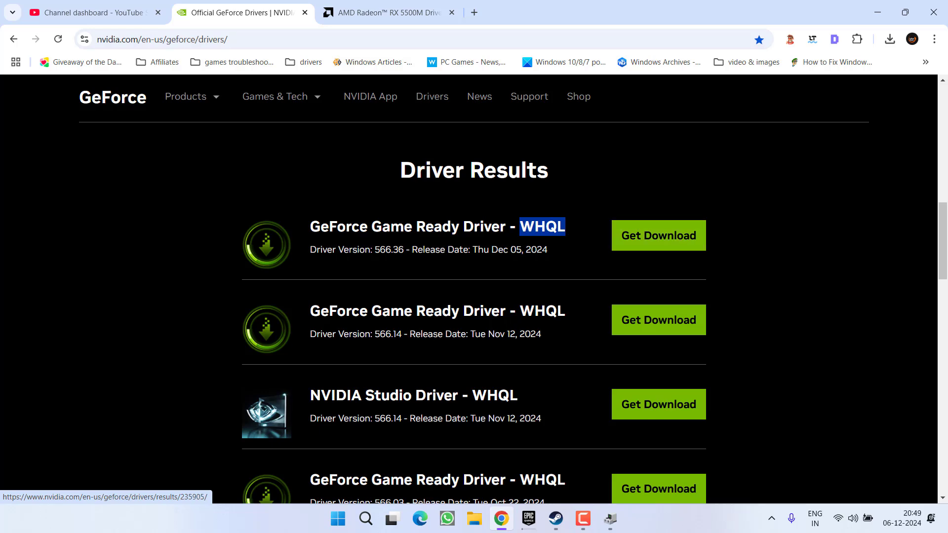
- Minimize Chrome and close Device Manager
left_click(906, 12)
key("super+Down")
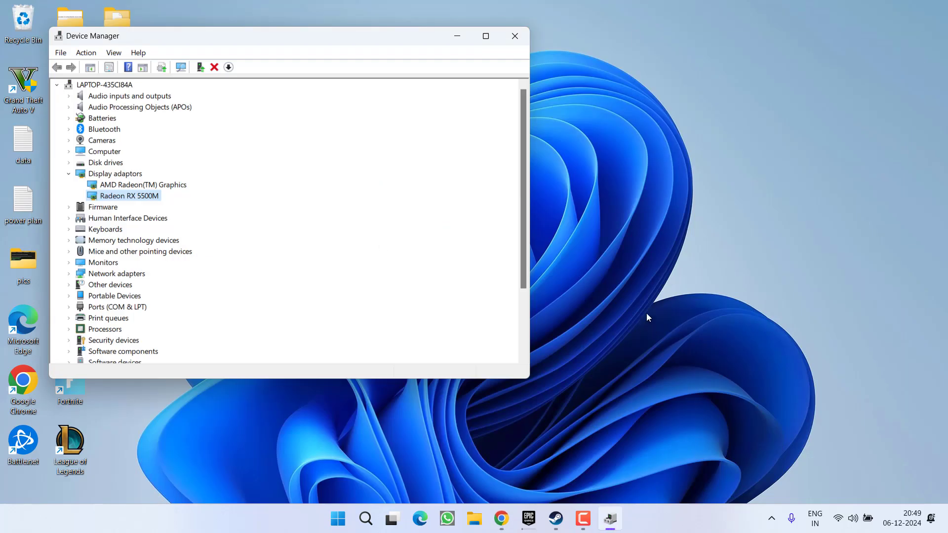
left_click(515, 37)
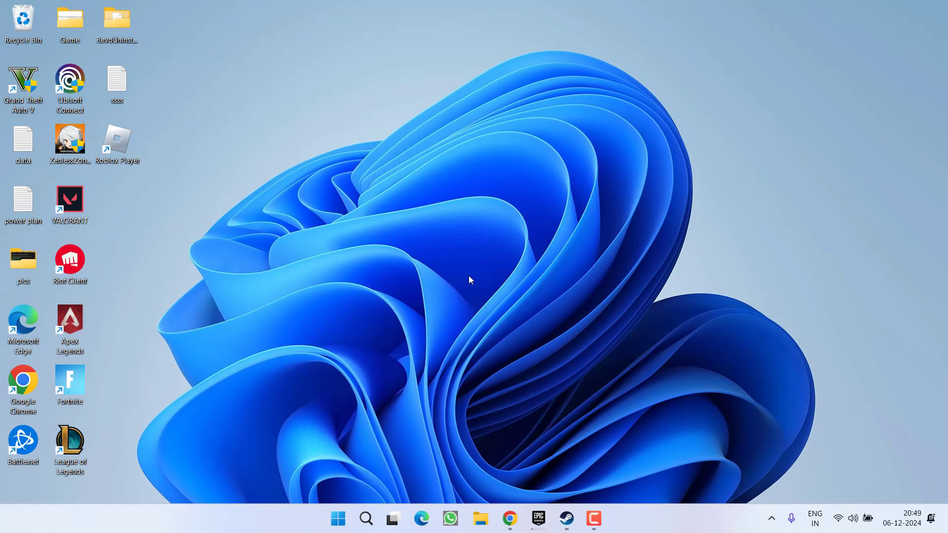
- Enter -dx12 as Delta Force's launch option in its Steam properties
left_click(569, 519)
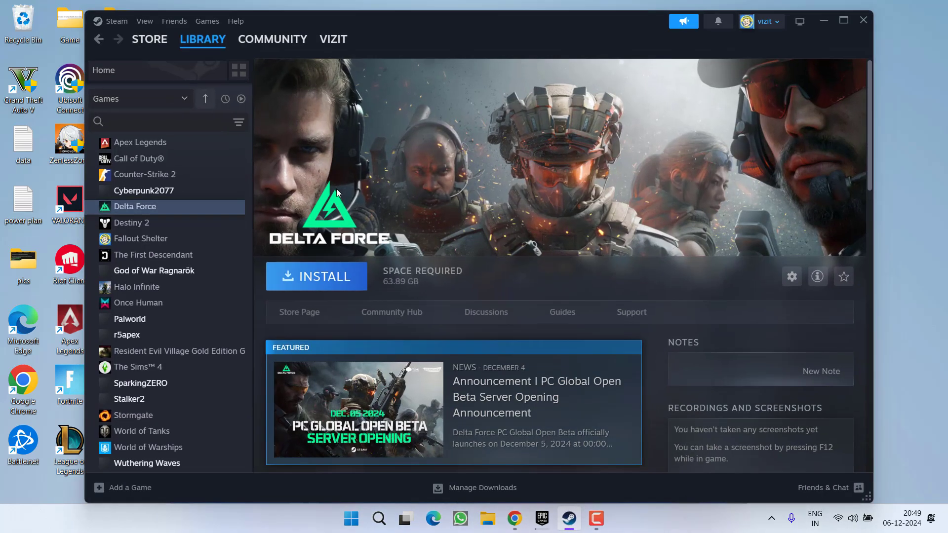
right_click(136, 206)
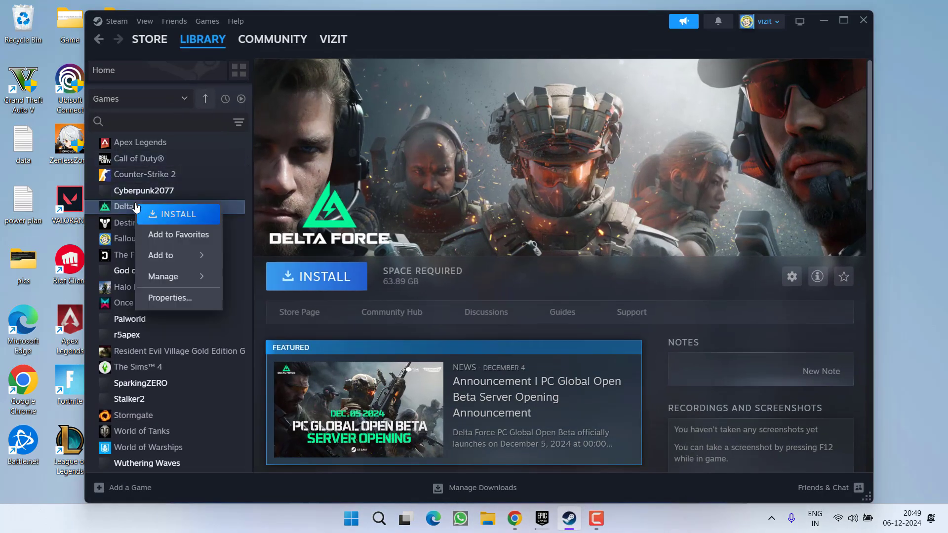
left_click(192, 296)
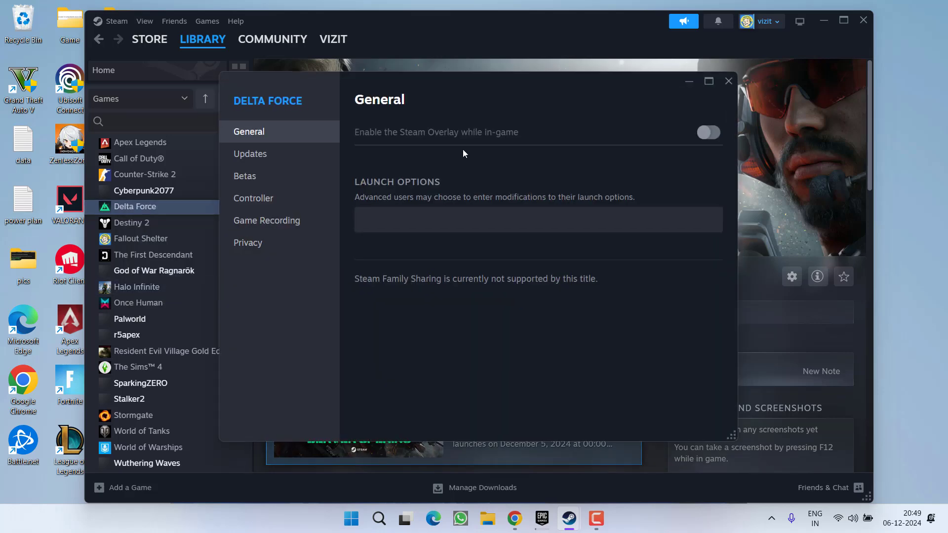
left_click(407, 219)
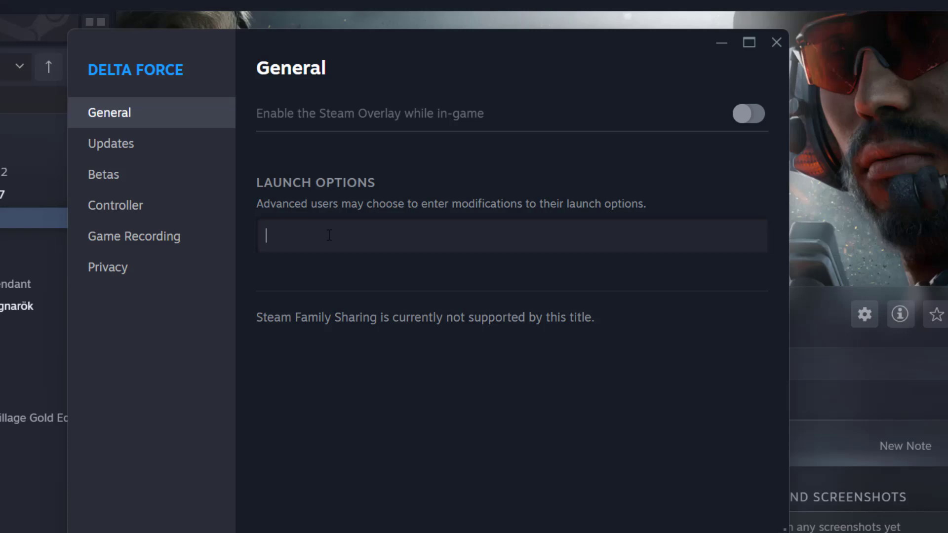
type("-dx12")
- Change Delta Force's launch option from -dx12 to -d3d11 and close its properties
left_click(776, 42)
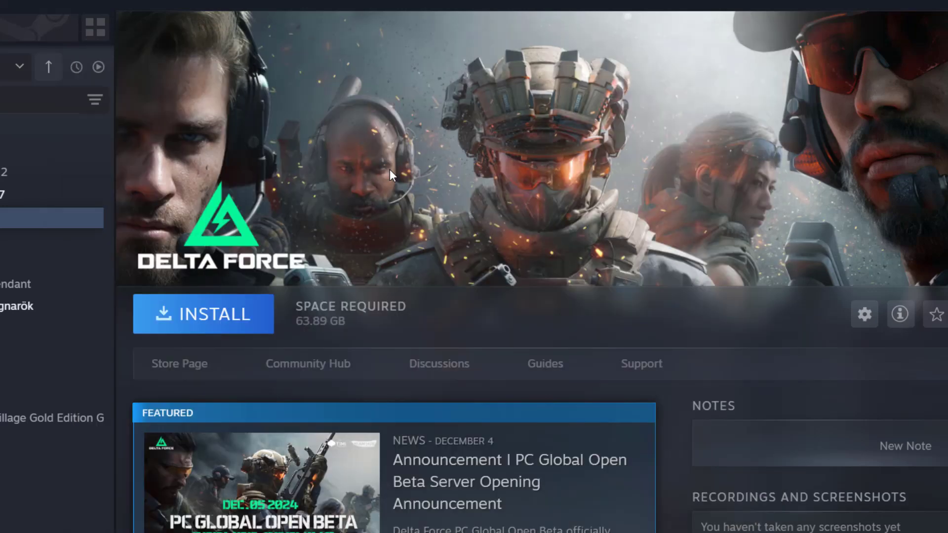
right_click(19, 218)
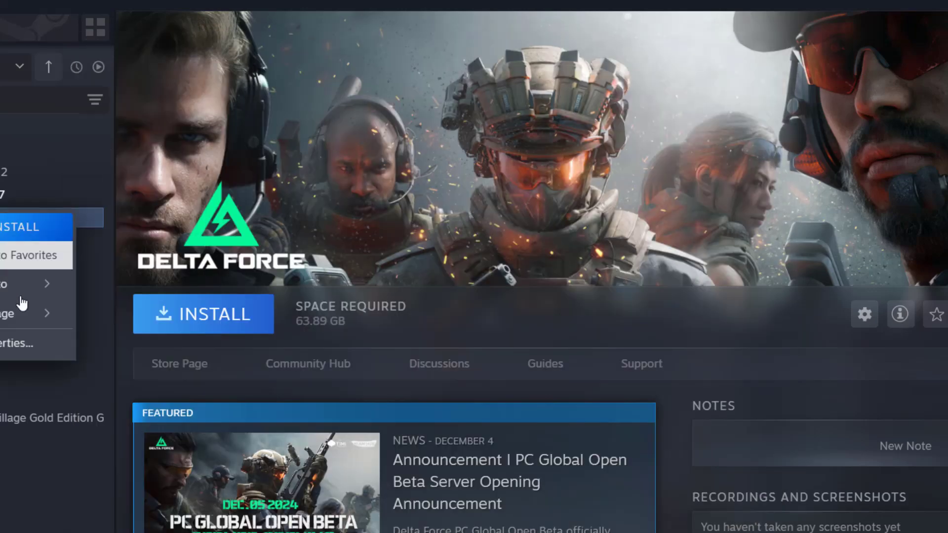
left_click(20, 352)
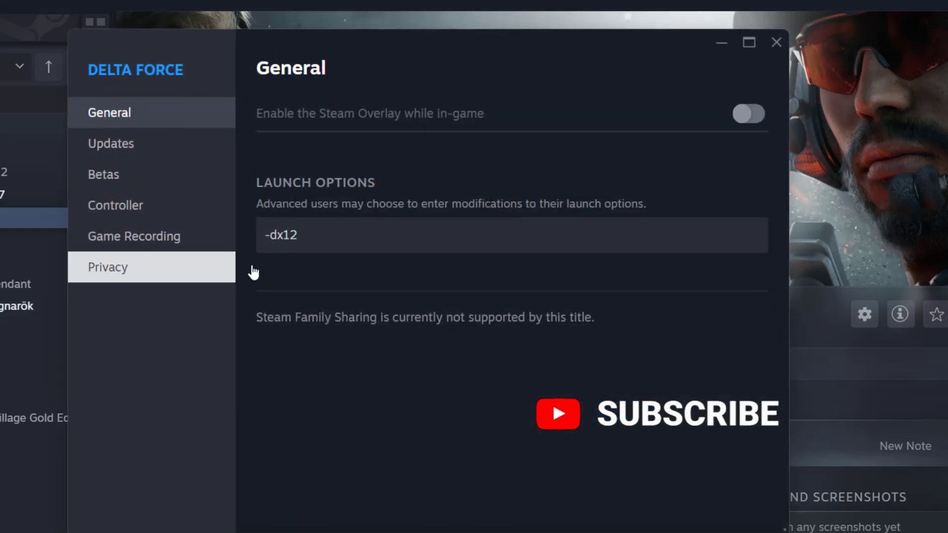
left_click(345, 240)
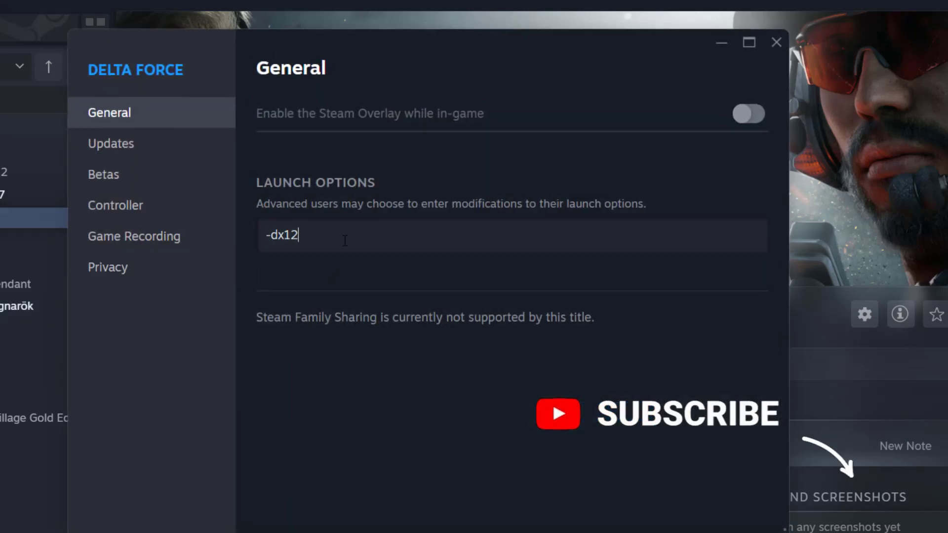
key("BackSpace")
key("BackSpace")
key("BackSpace")
type("3d")
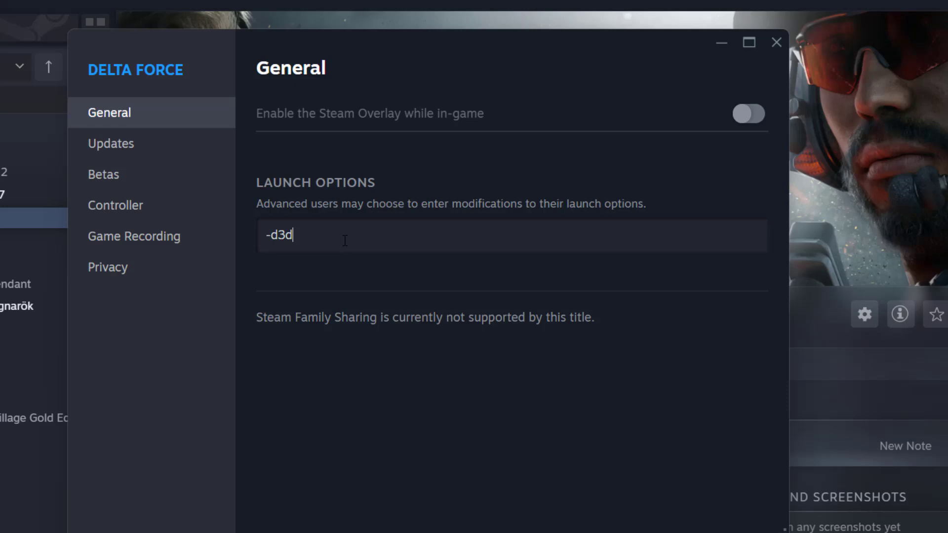
type("11")
left_click(777, 43)
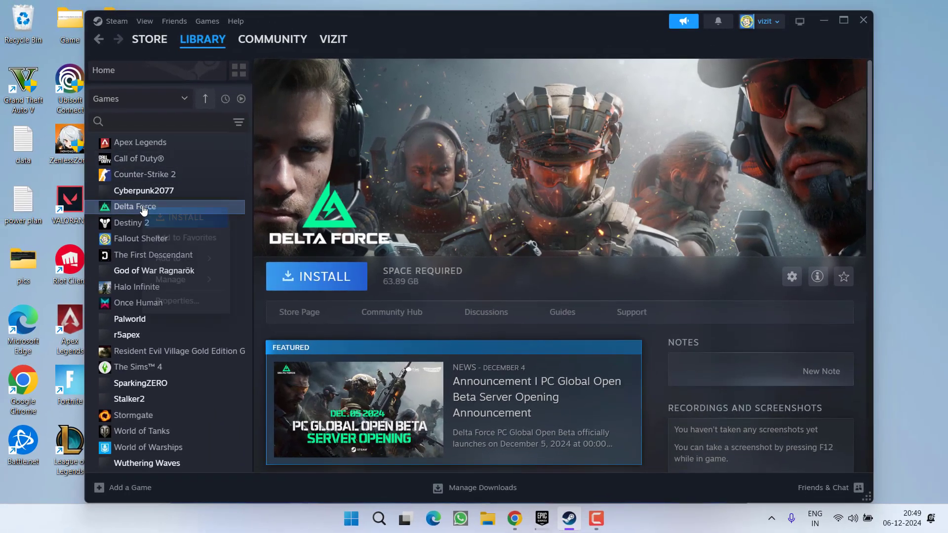
- Change Delta Force's launch option from -d3d11 back to -dx12
right_click(140, 206)
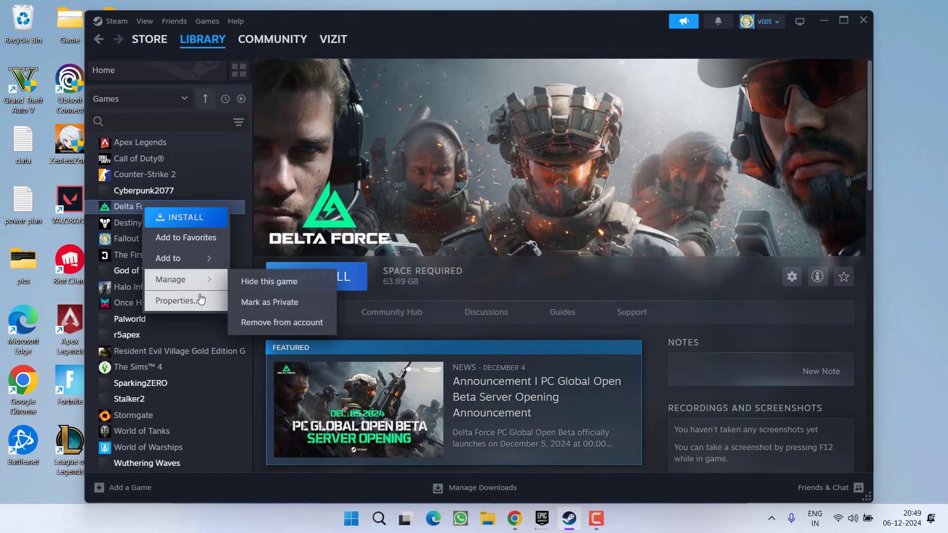
left_click(197, 297)
left_click(404, 225)
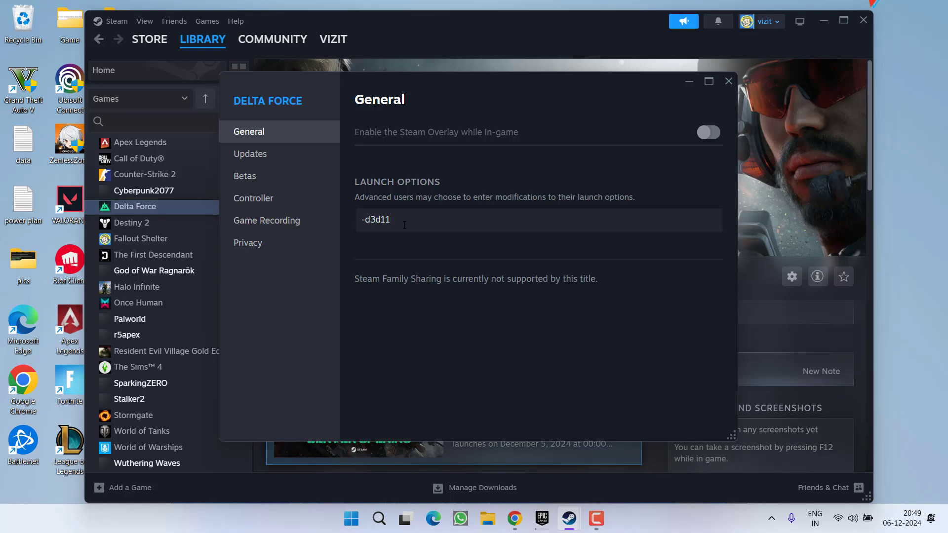
key("BackSpace")
key("BackSpace")
key("BackSpace")
type("x12")
- Clear the -dx12 launch option entirely and close the properties window
left_click_drag(404, 225, 312, 216)
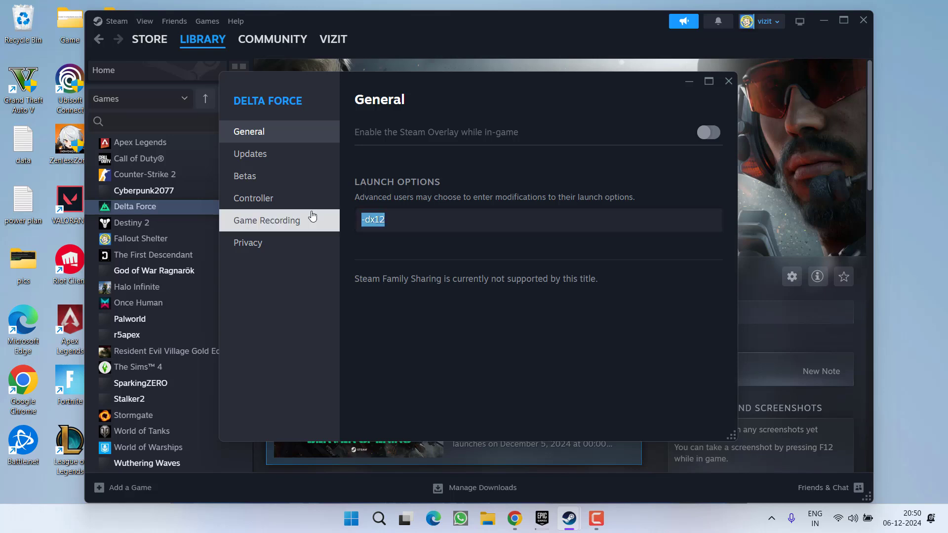
key("BackSpace")
left_click(729, 81)
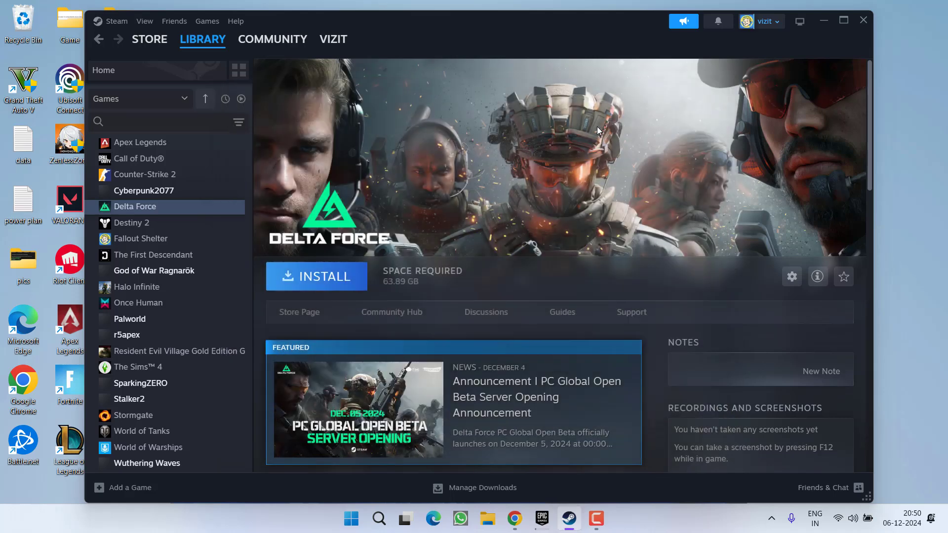
- Exit Steam to return to the Windows 11 desktop
left_click(863, 21)
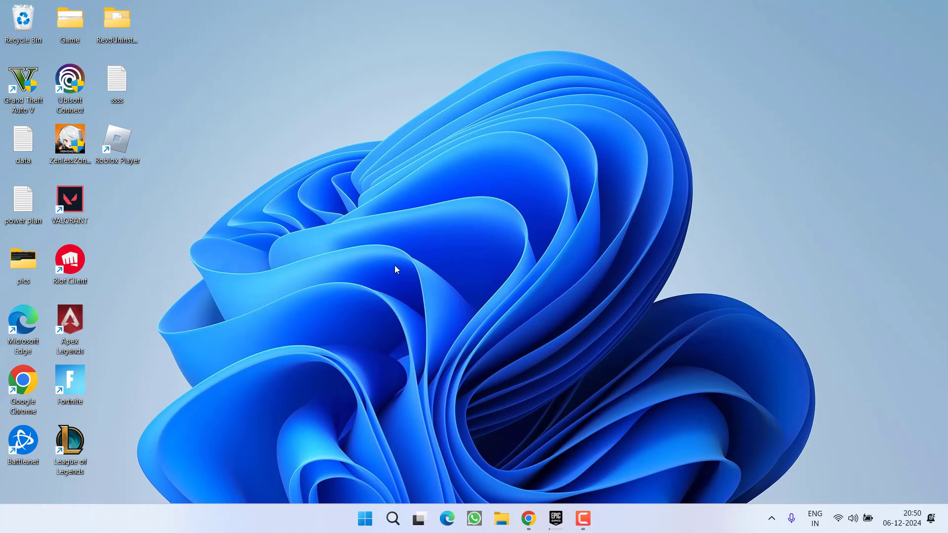